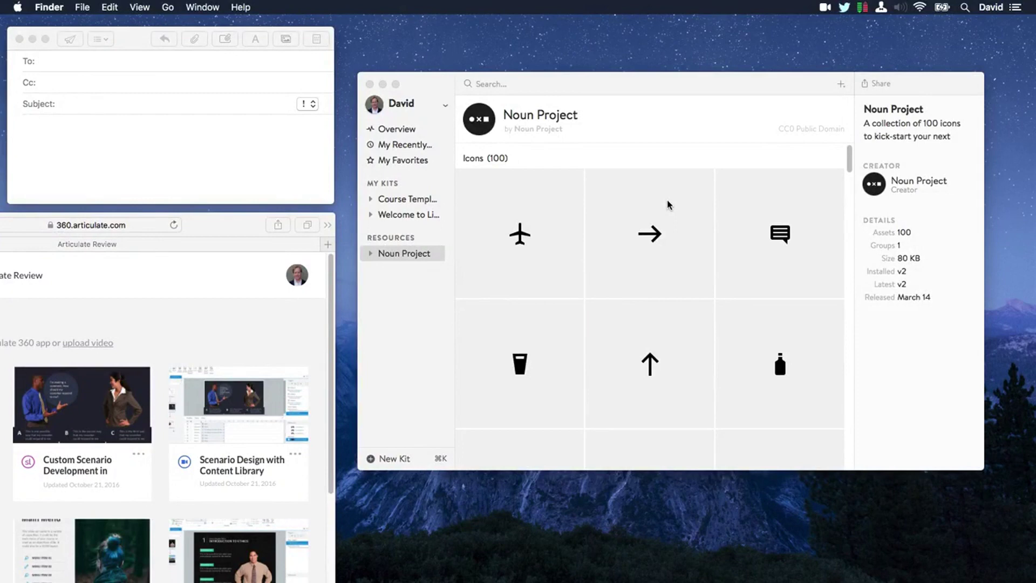
Start a new Peek recording, trying Full Screen and Slack before choosing the Noun Project window.
click(824, 8)
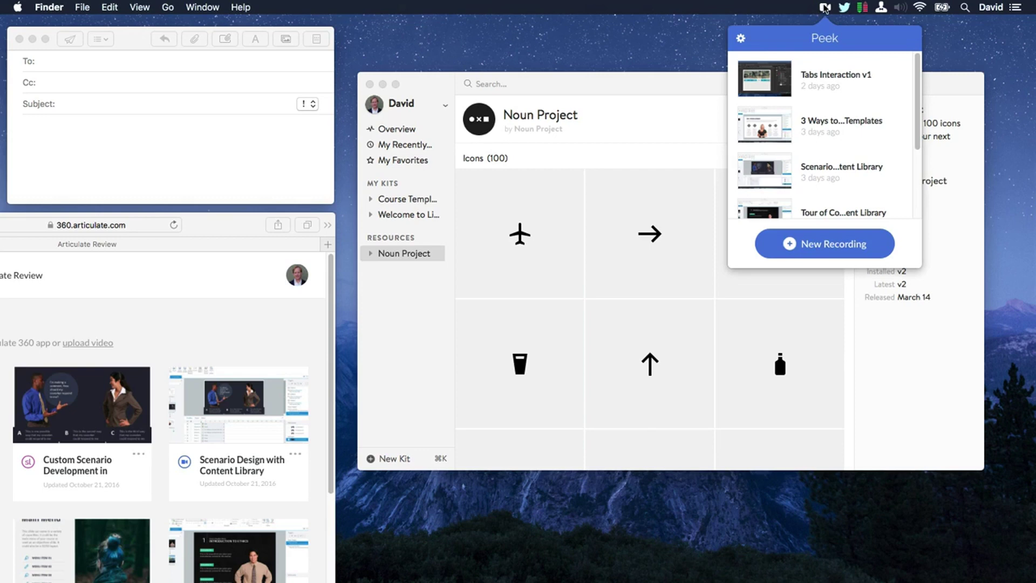
click(844, 249)
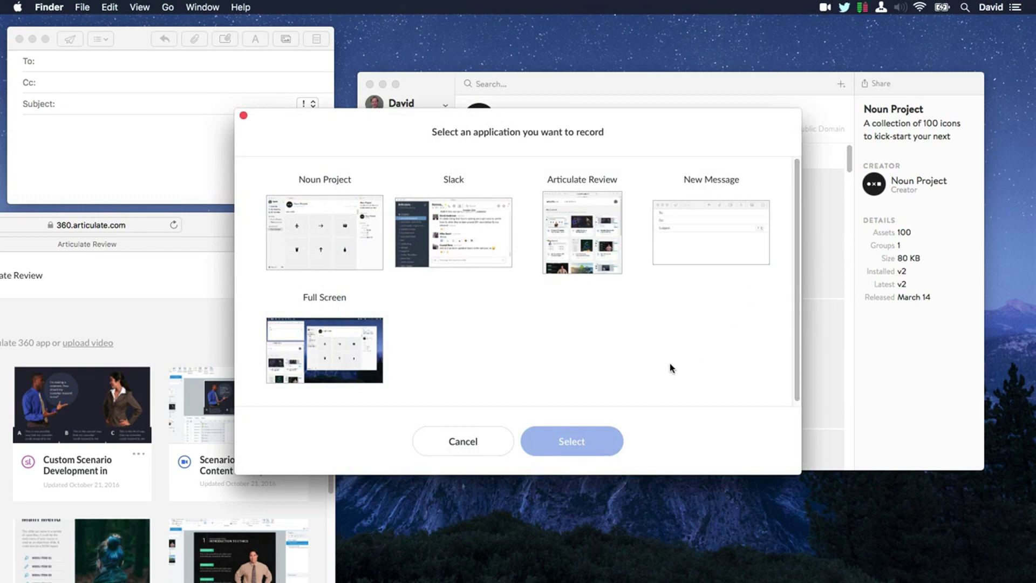
click(327, 359)
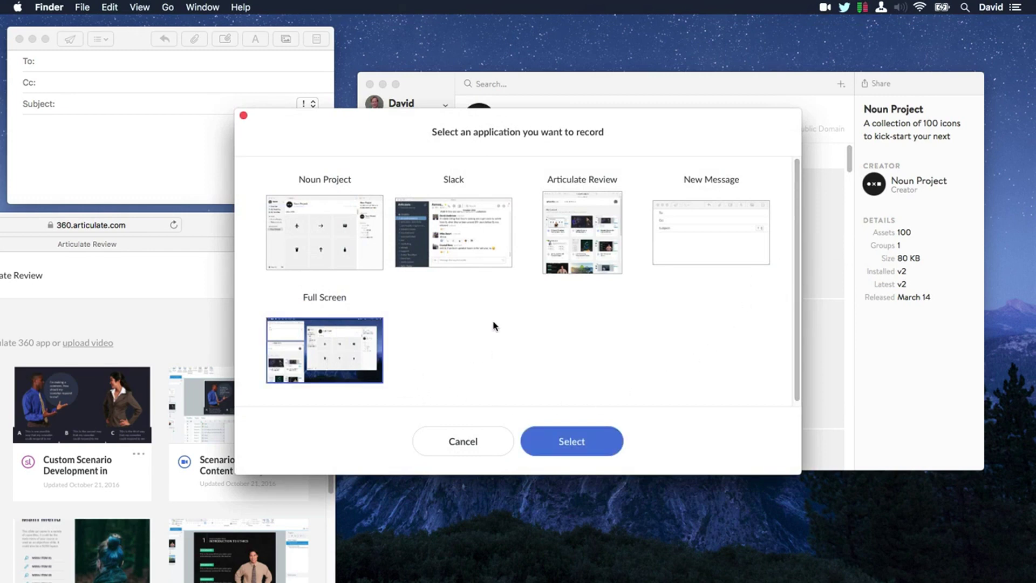
click(572, 247)
click(464, 254)
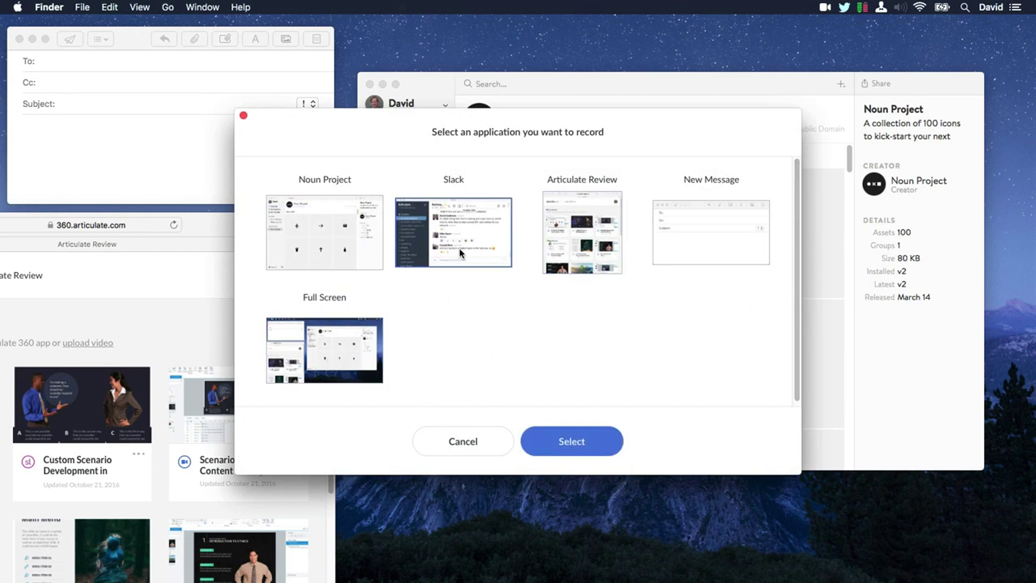
click(341, 250)
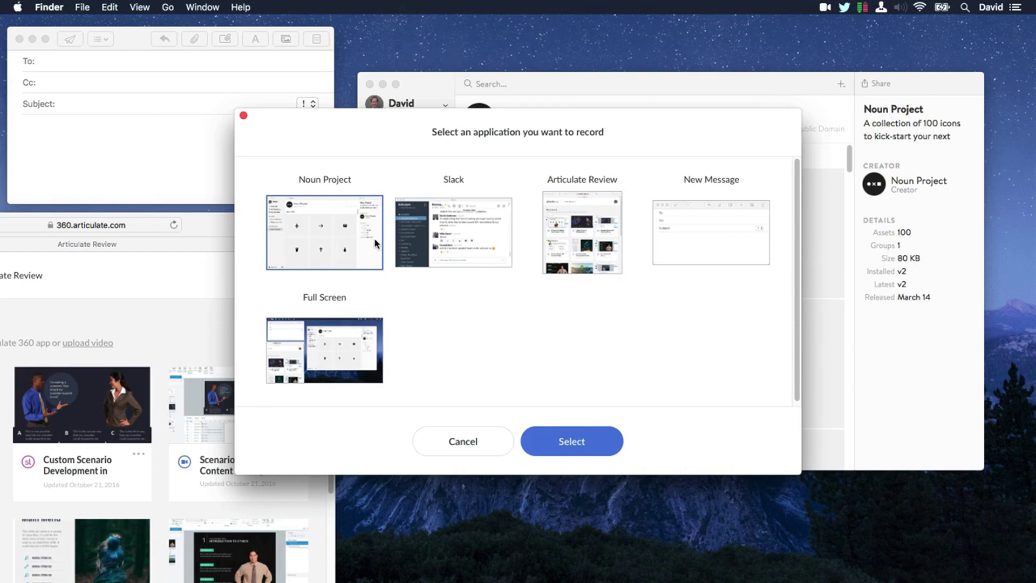
Confirm Noun Project as target, resize the capture area to 1020 x 651, and keep the Forte microphone.
click(583, 441)
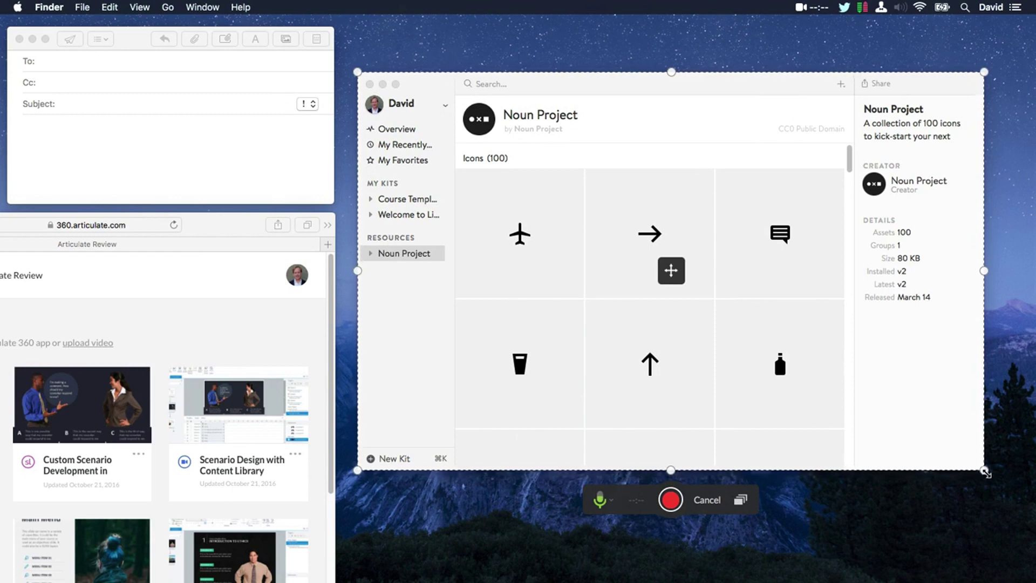
drag(984, 470, 999, 484)
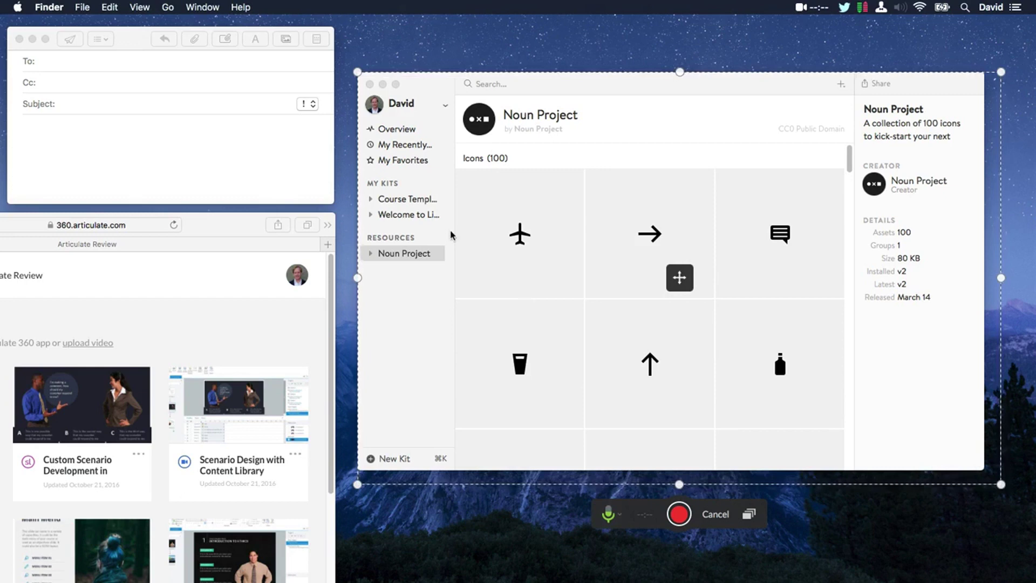
drag(357, 69, 341, 60)
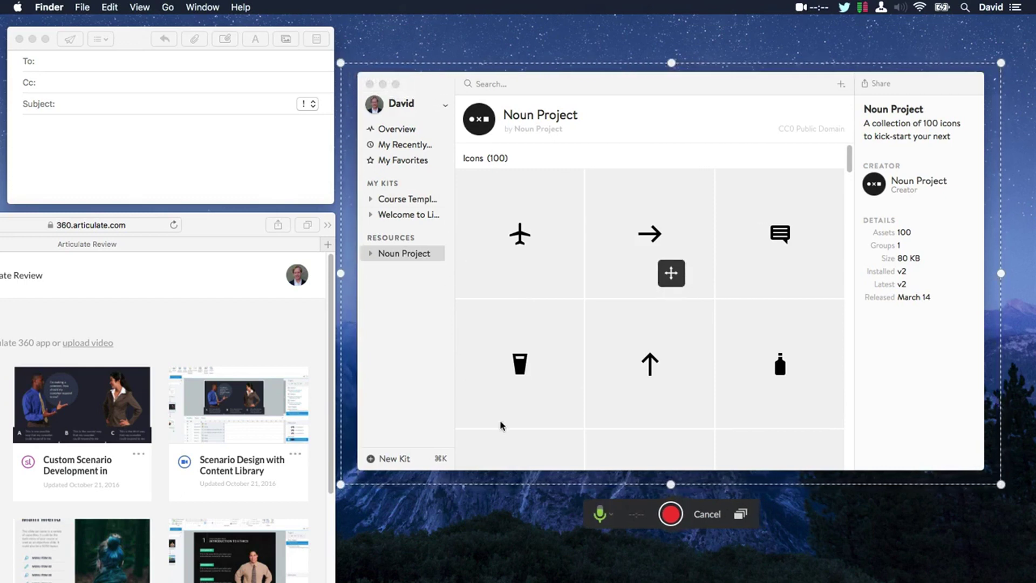
click(599, 513)
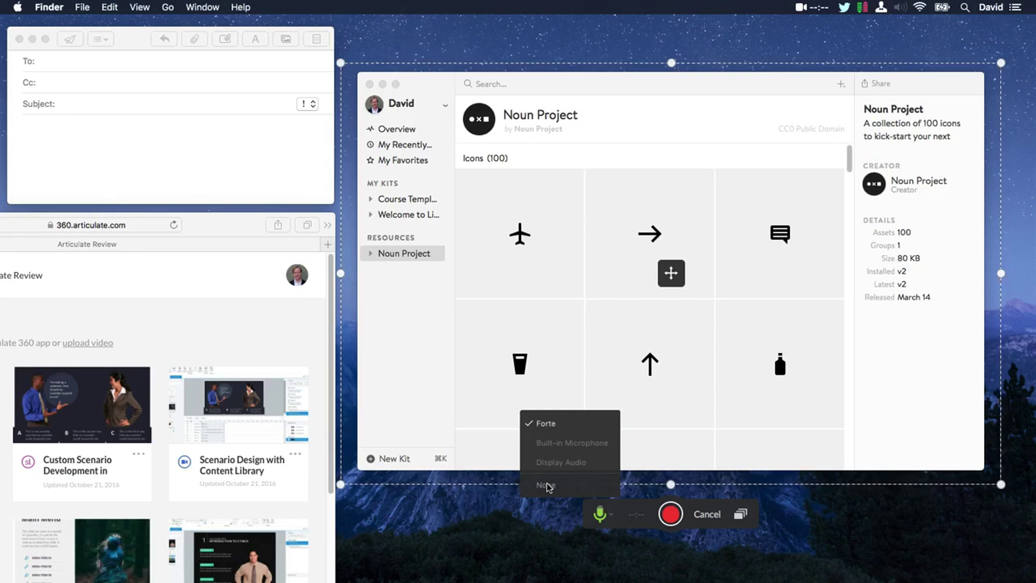
click(641, 527)
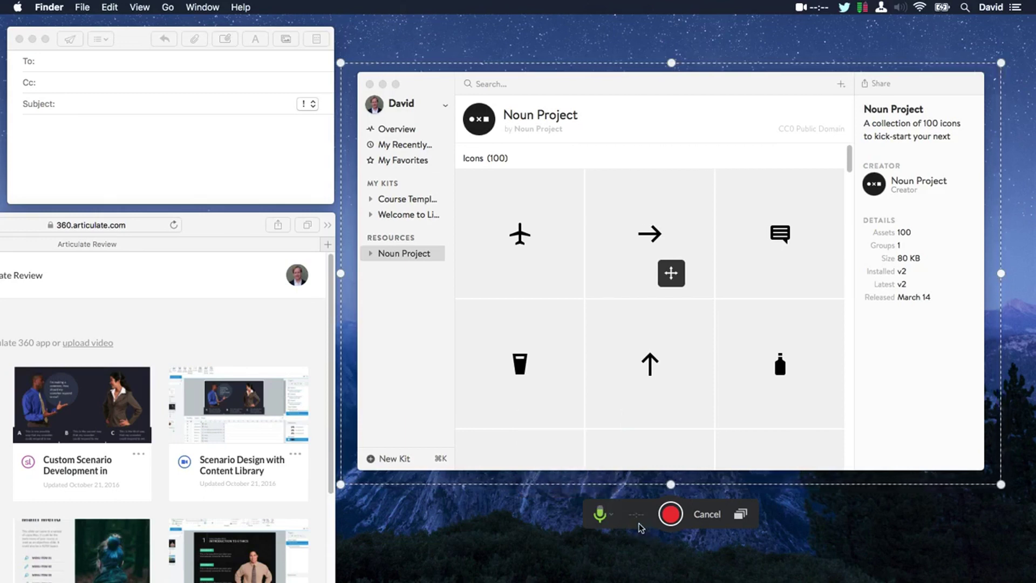
Start recording and bring the Noun Project window to the front during capture.
click(673, 516)
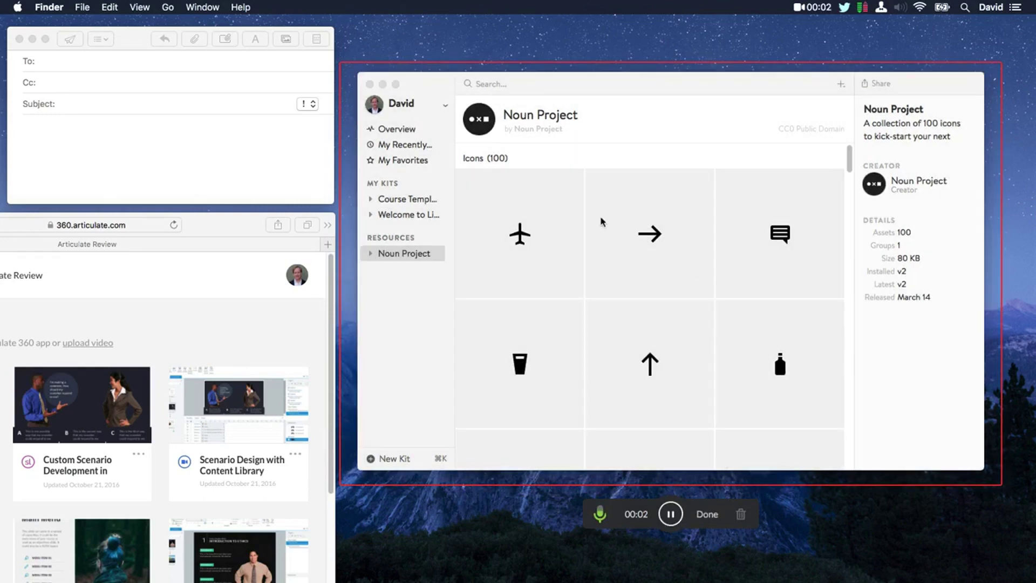
click(604, 257)
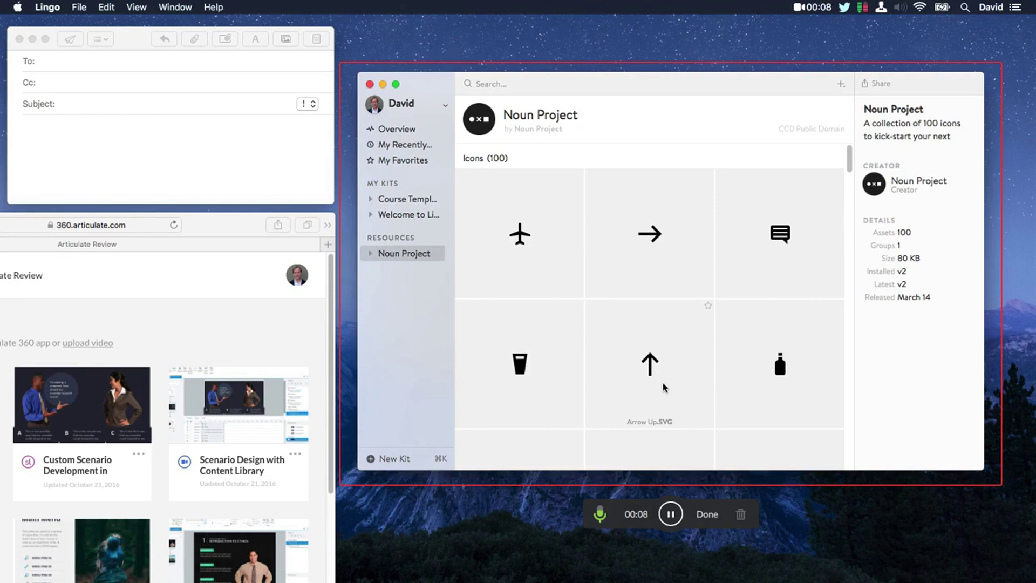
Finish the recording, play its preview, and title it 'Peek Overview'.
click(706, 514)
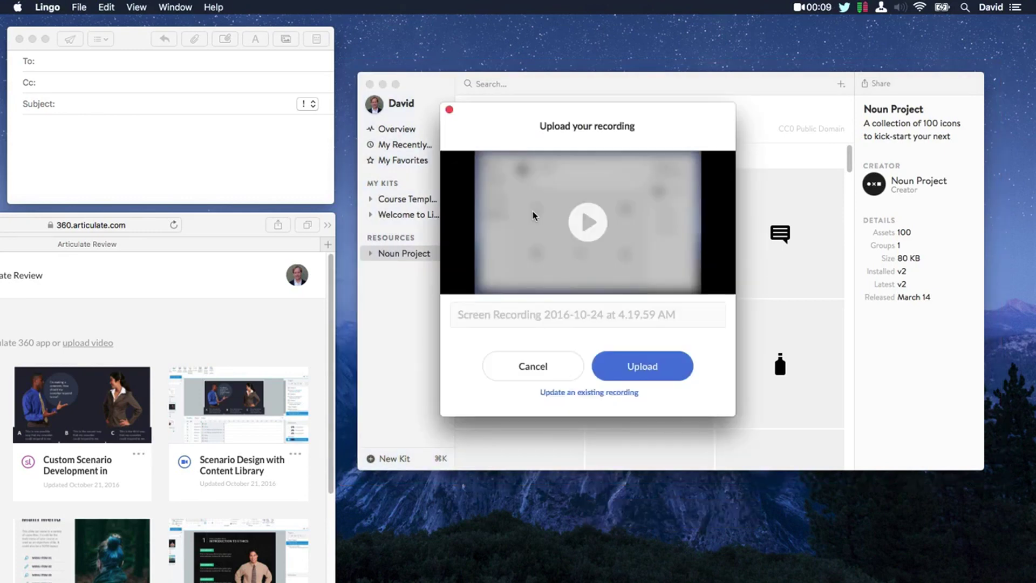
click(593, 221)
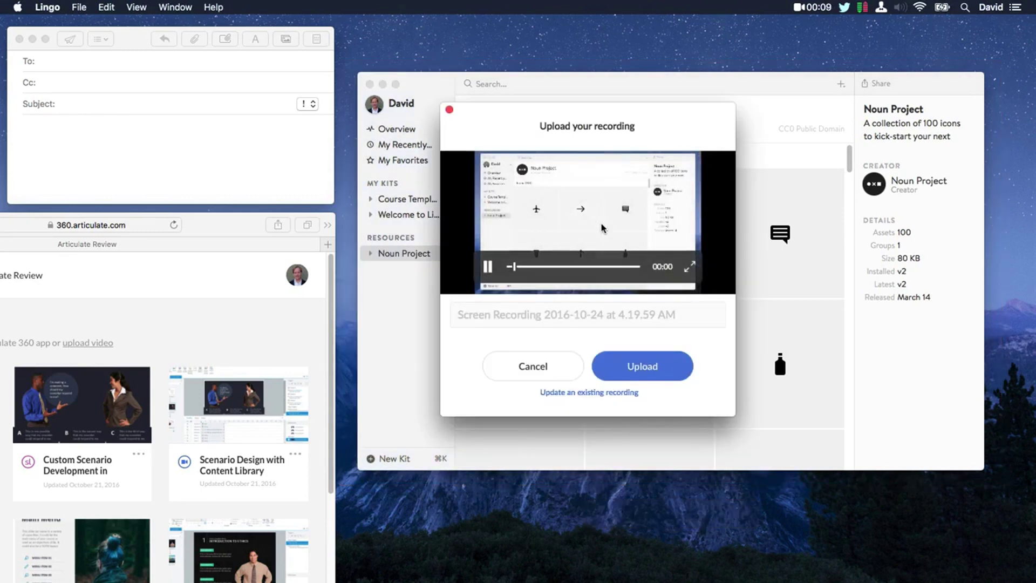
click(481, 308)
text(Peek O)
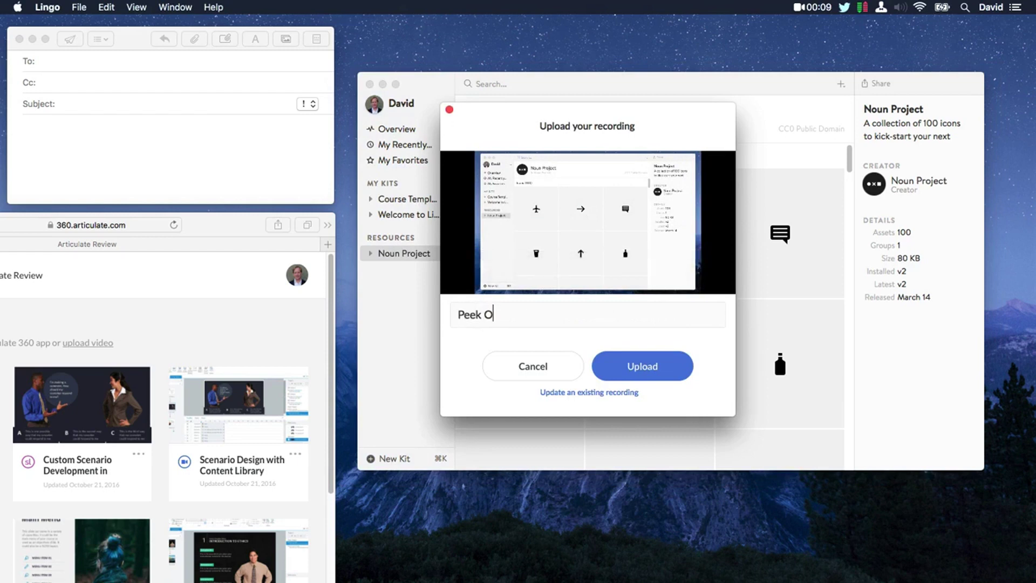
text(verview)
Switch to updating an existing recording and pick 'Scenario Design with Content Library'.
click(587, 397)
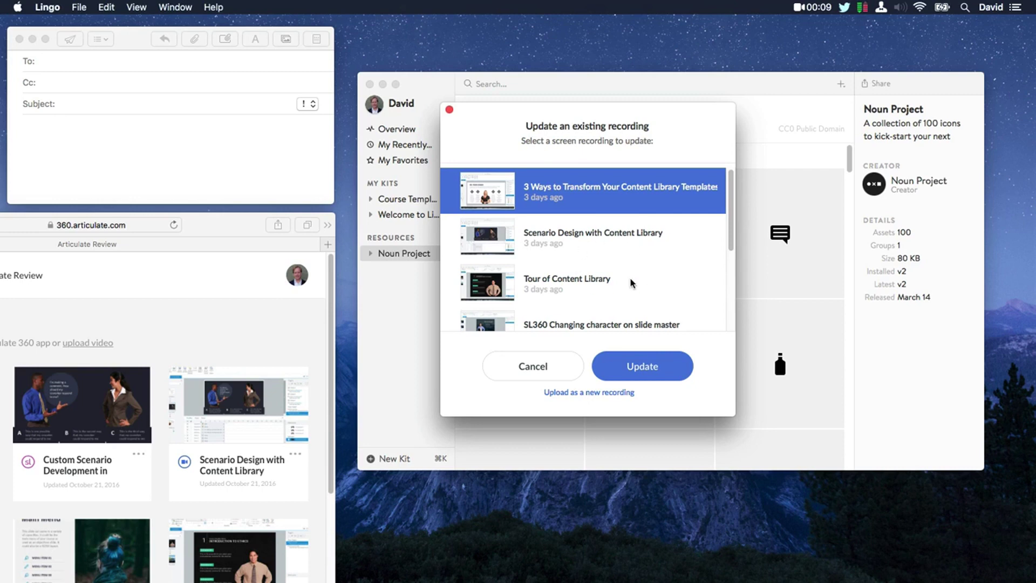
click(641, 241)
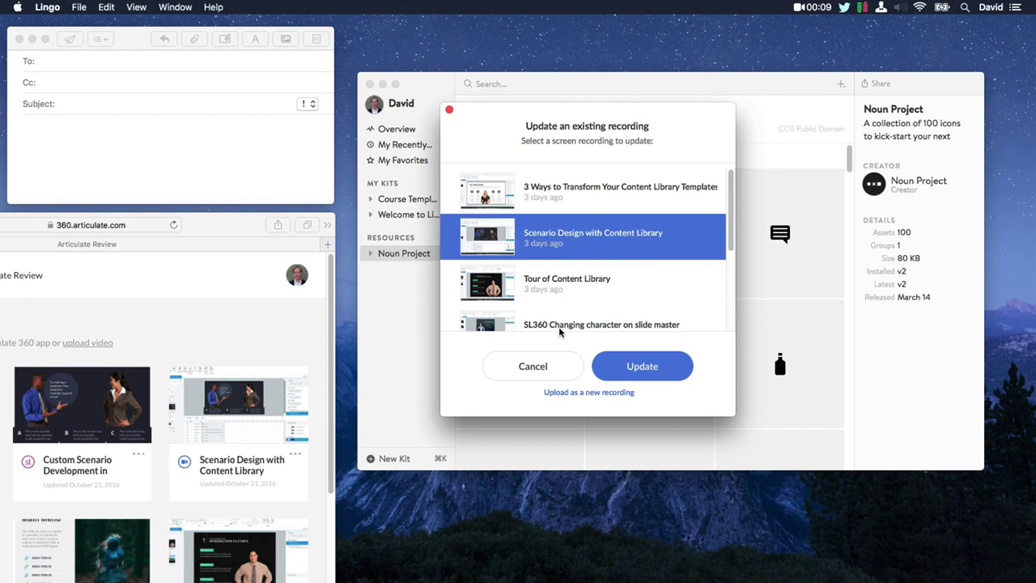
Upload 'Peek Overview' as a new recording and open its review page from the upload notification.
click(610, 392)
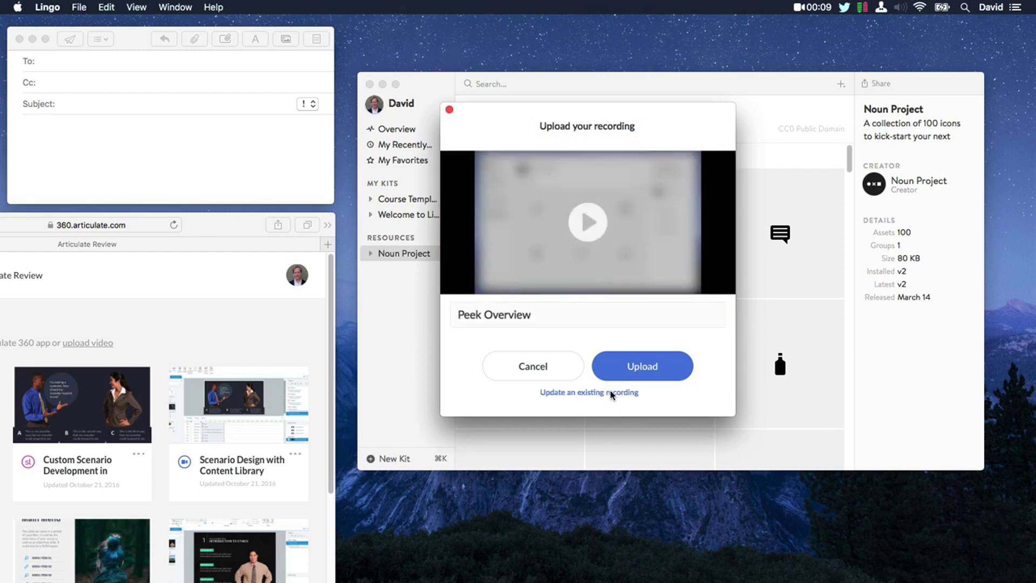
click(652, 369)
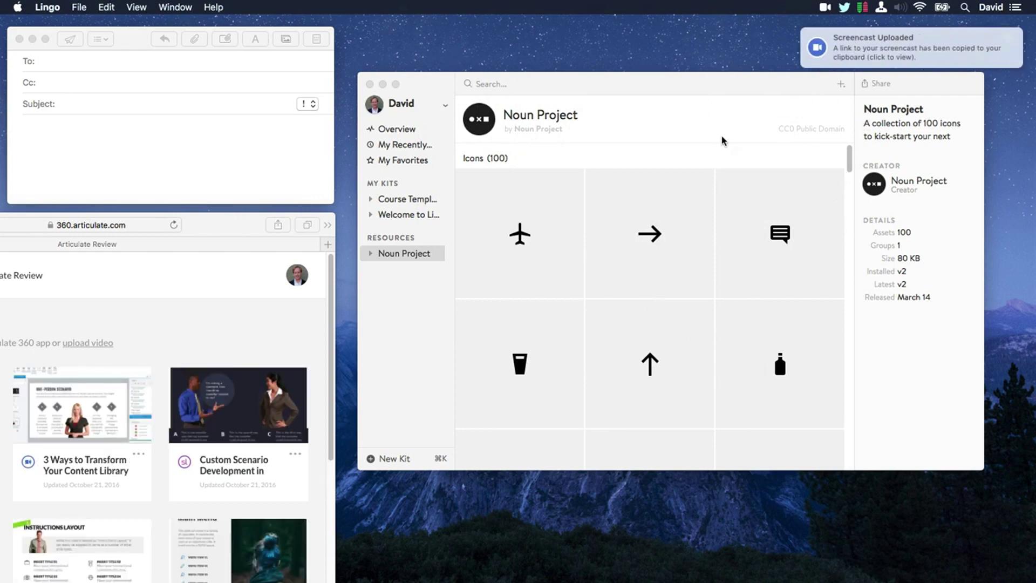
click(867, 48)
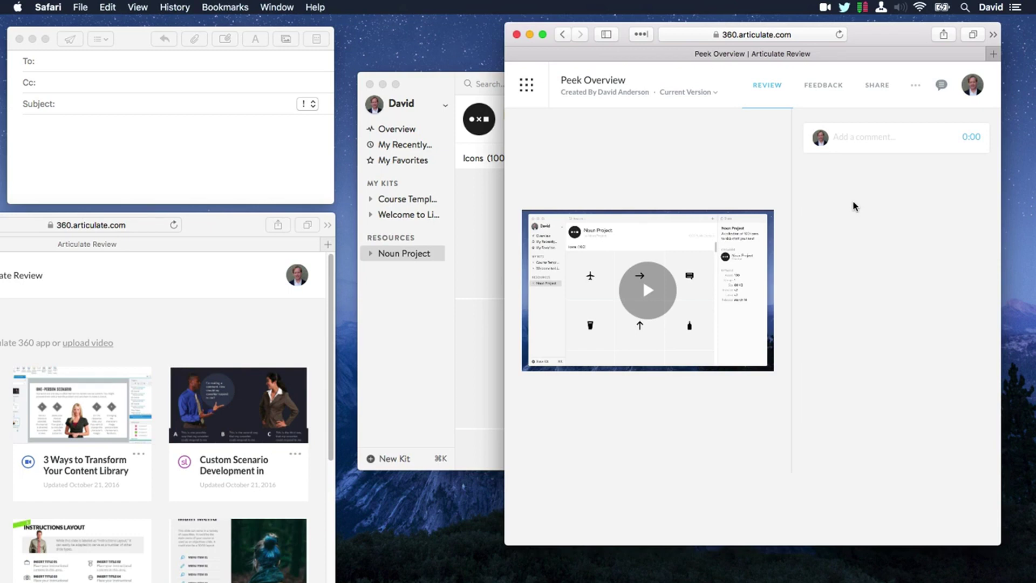
Focus the comment field, then view and dismiss the video's shareable link.
click(874, 129)
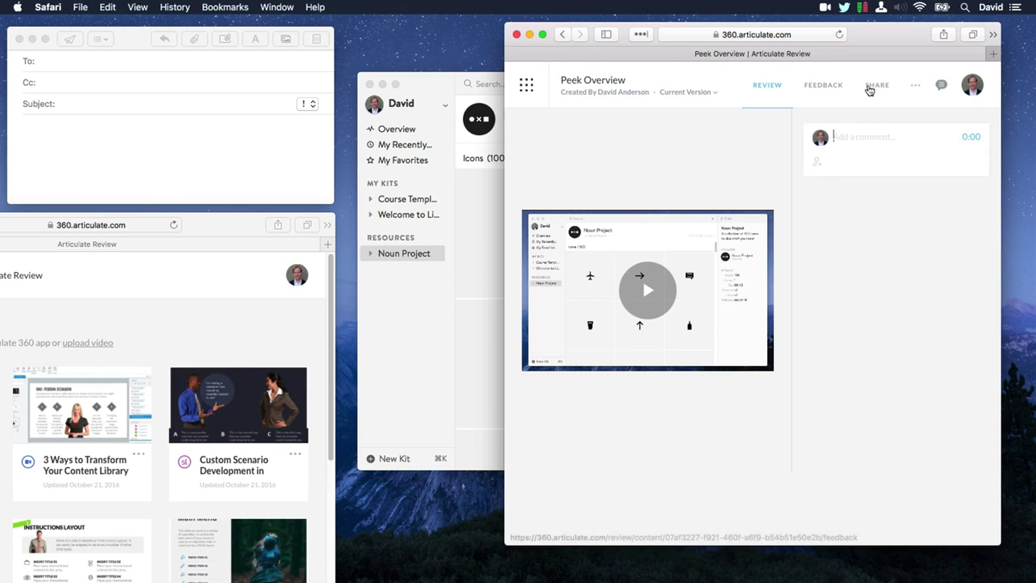
click(873, 88)
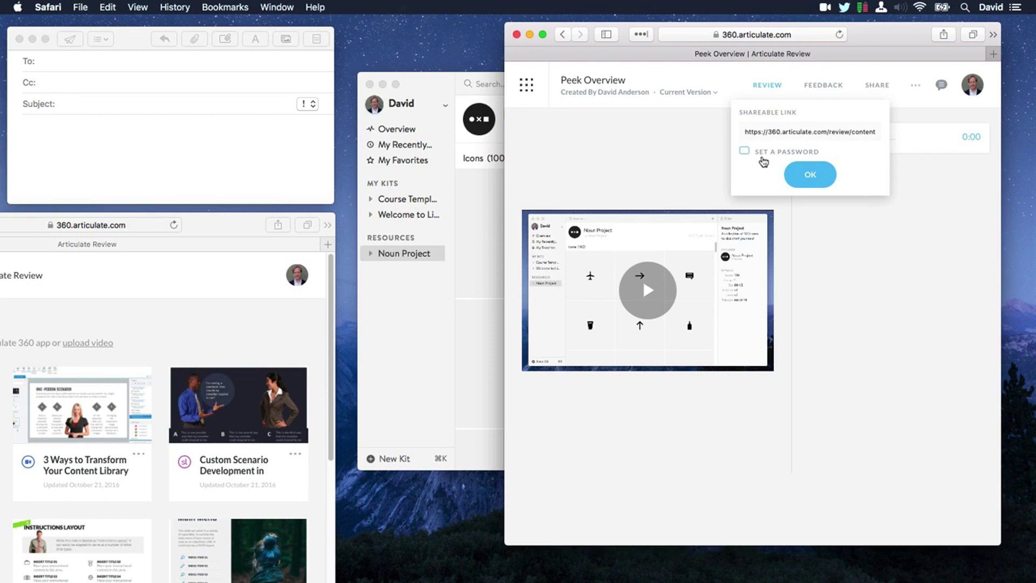
click(815, 174)
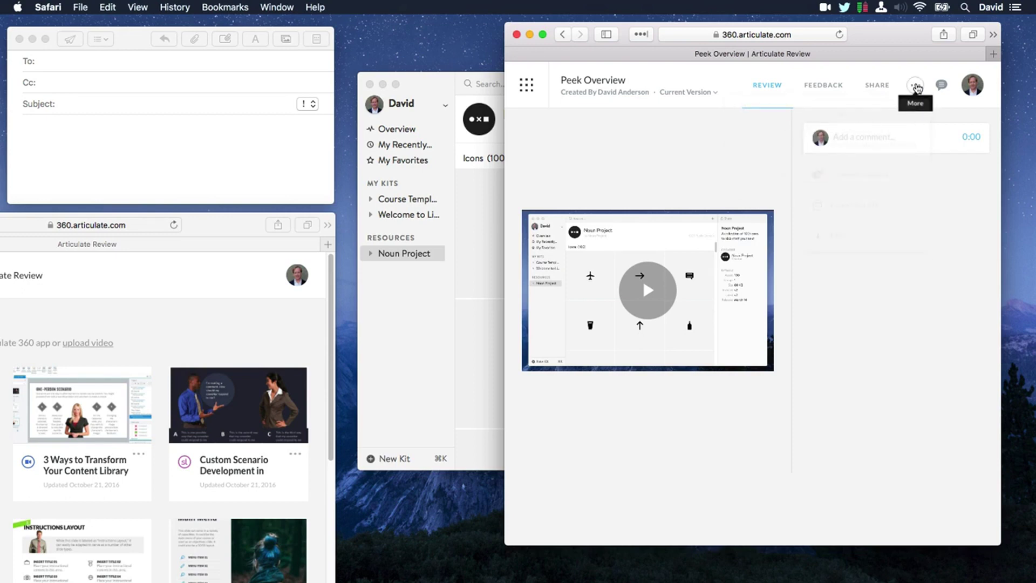
Inspect the Export to LMS completion settings without exporting, then show the Download option.
click(915, 87)
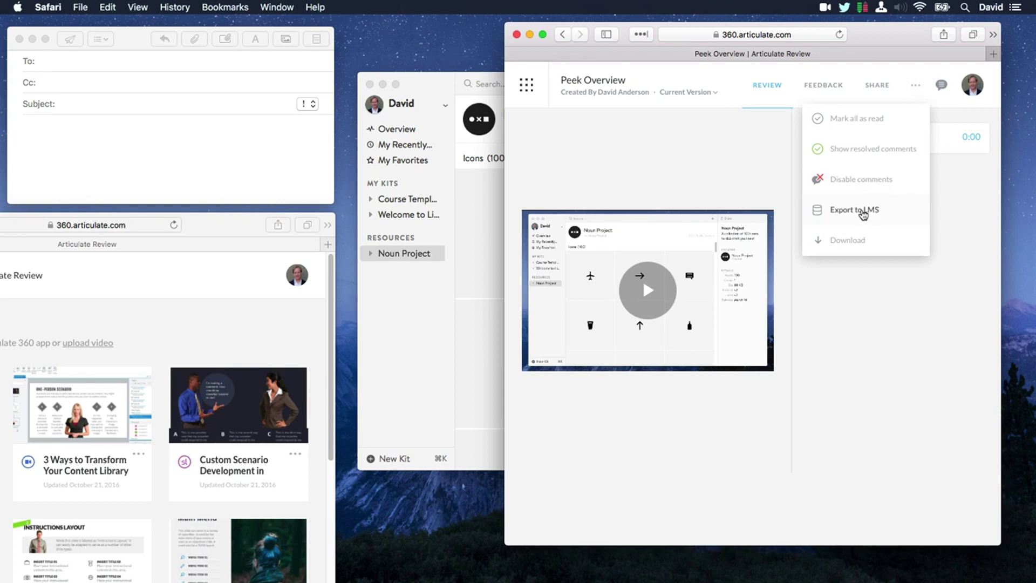
click(862, 214)
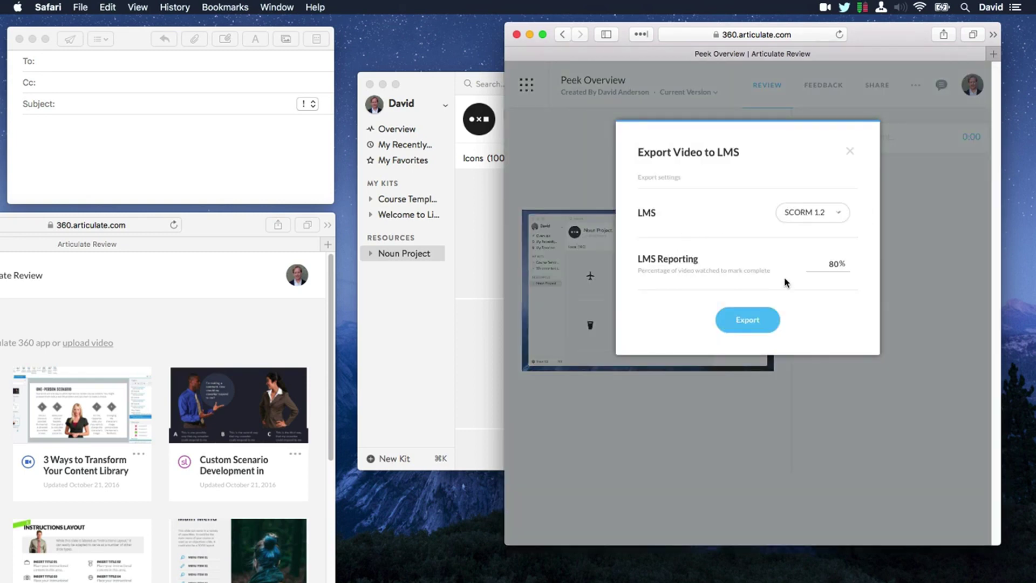
double_click(827, 263)
click(849, 151)
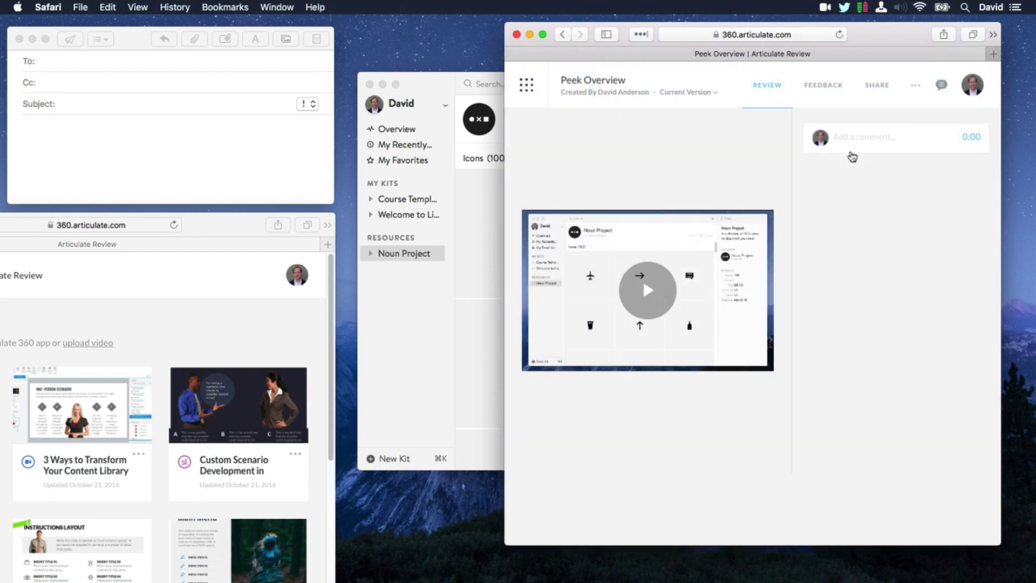
click(915, 86)
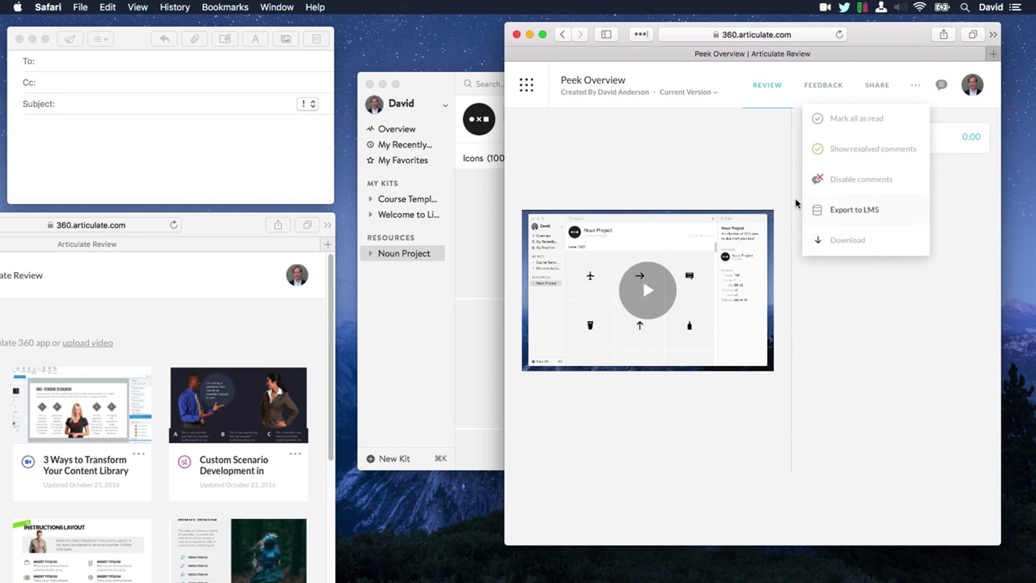
Reveal Peek Overview.mp4 in Finder from the Peek recordings list.
click(758, 177)
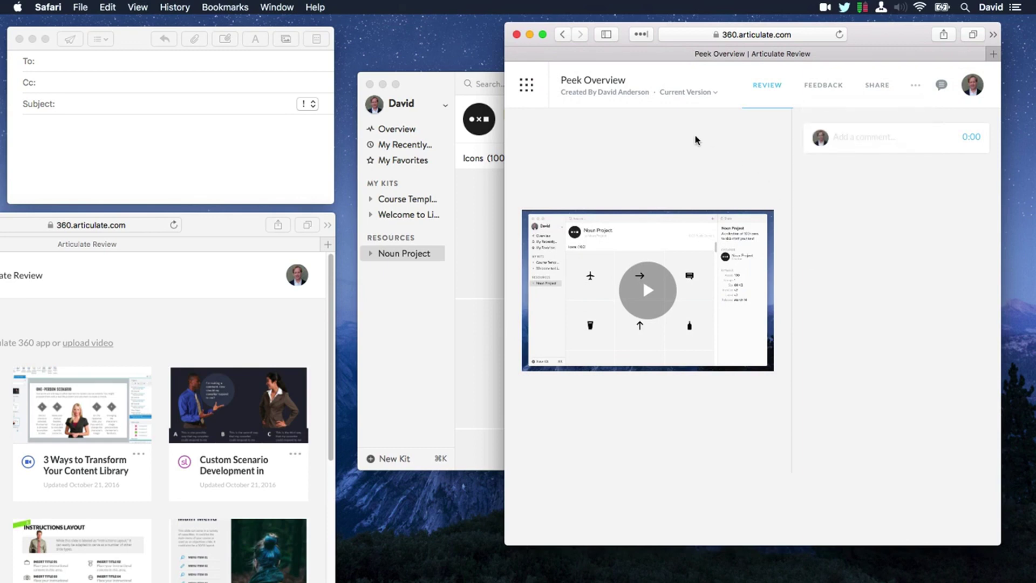
click(825, 8)
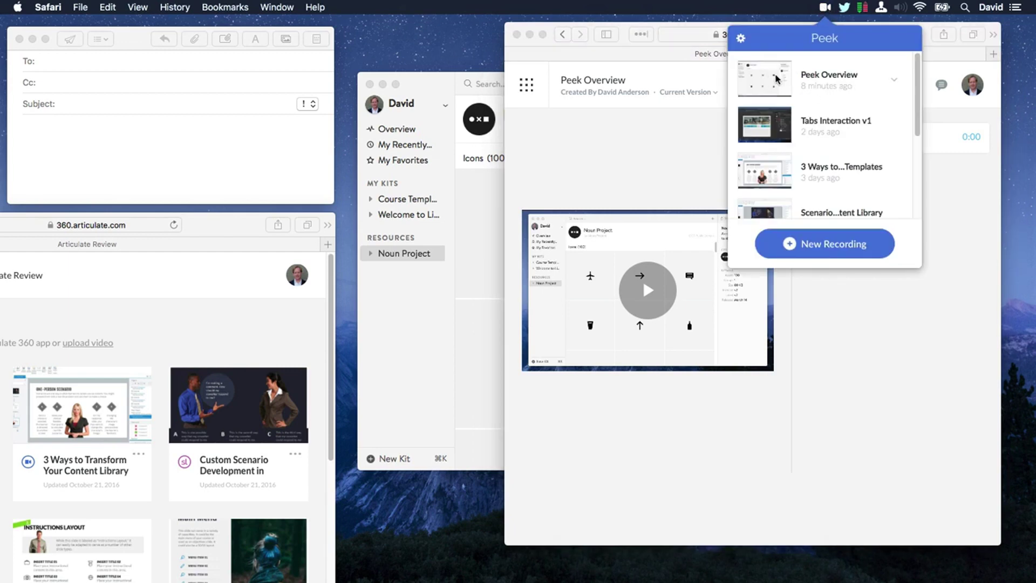
click(894, 79)
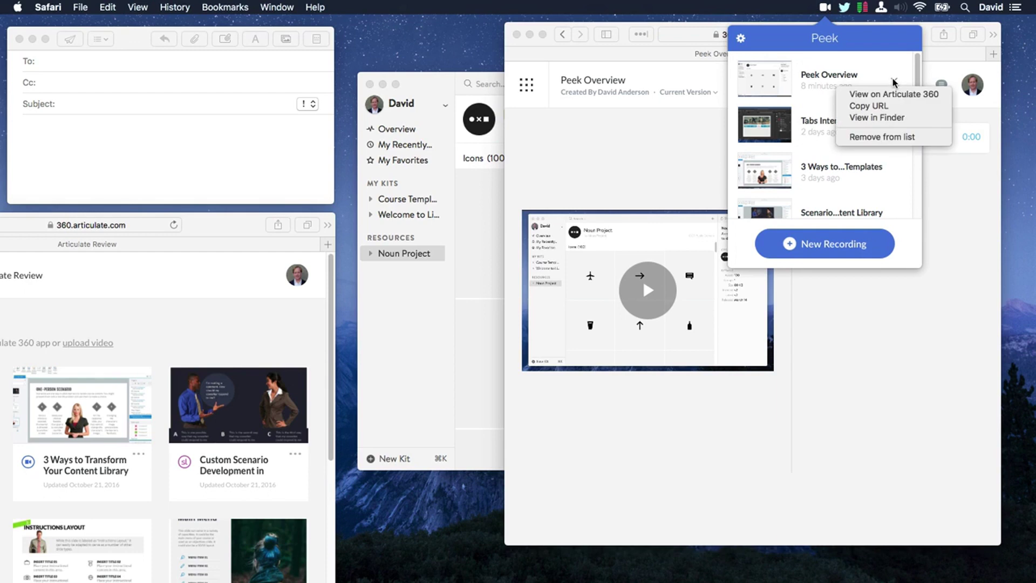
click(917, 124)
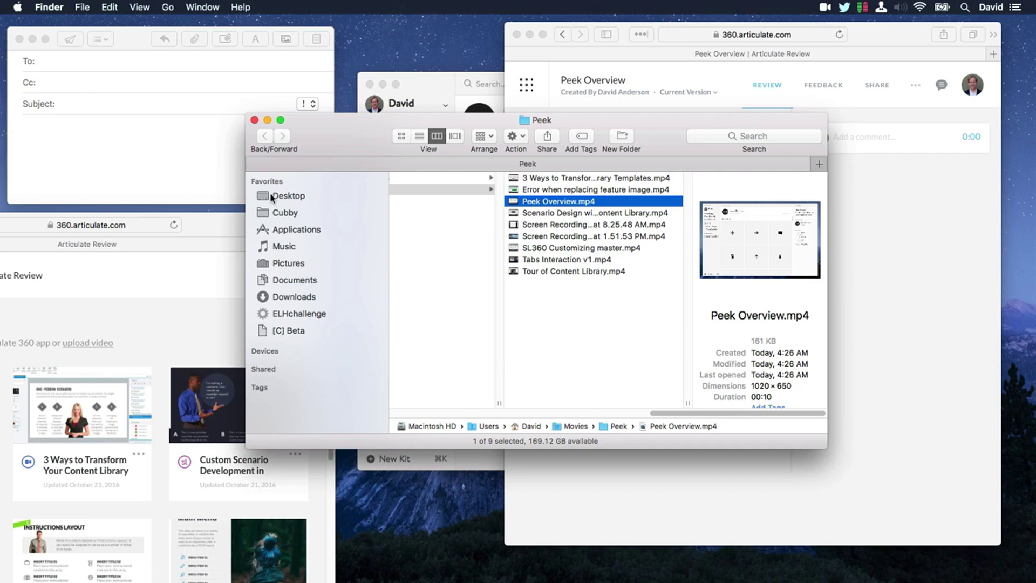
Close Finder and go back to Articulate 360 My Content, showing Peek Overview first.
click(255, 120)
click(526, 95)
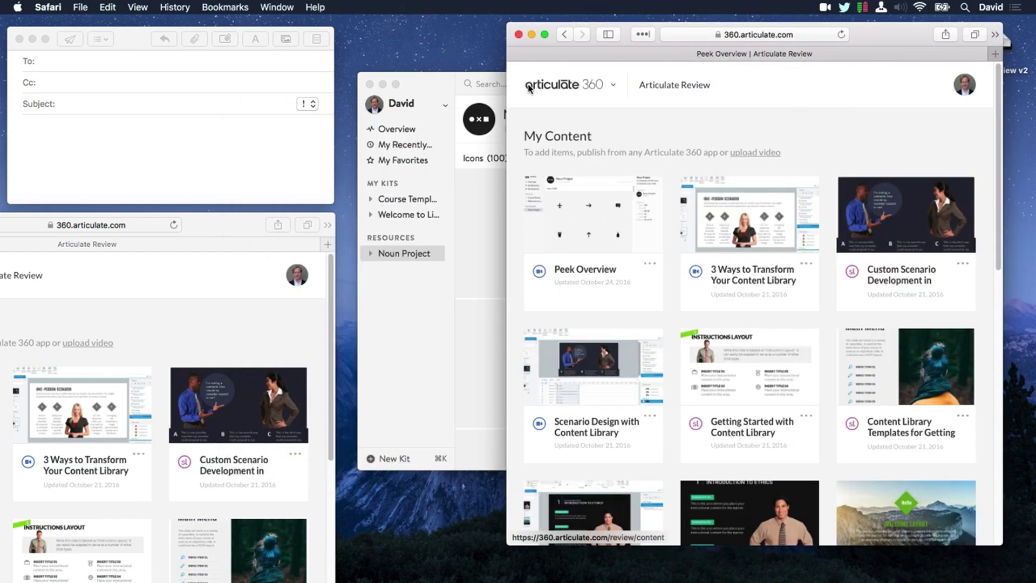